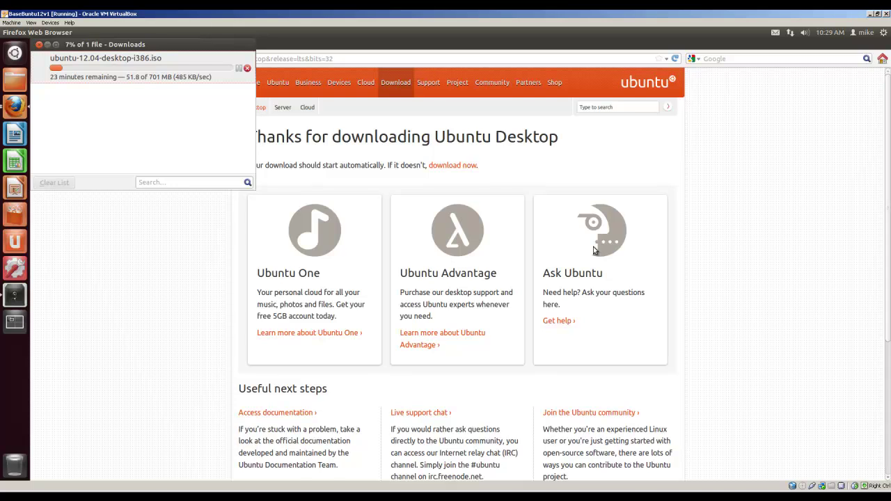
Close the finished downloads list and the browser window showing the Ubuntu download page.
click(886, 239)
scroll(886, 238, down, 2)
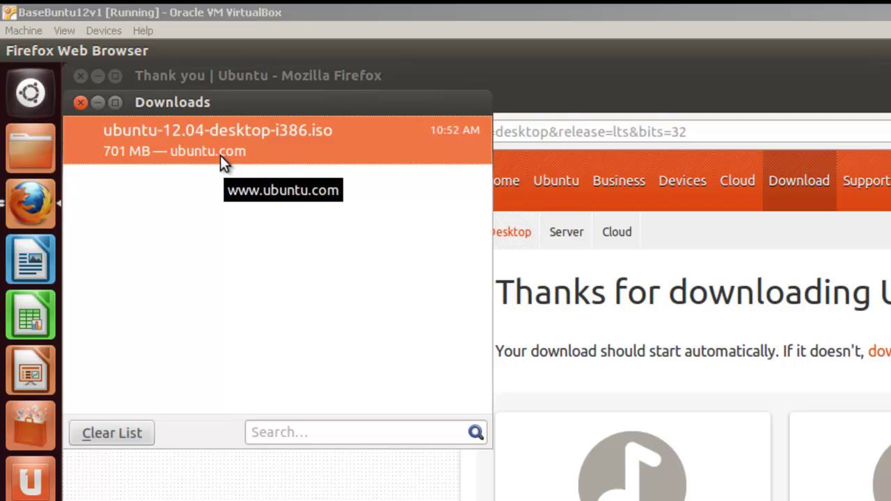
click(81, 102)
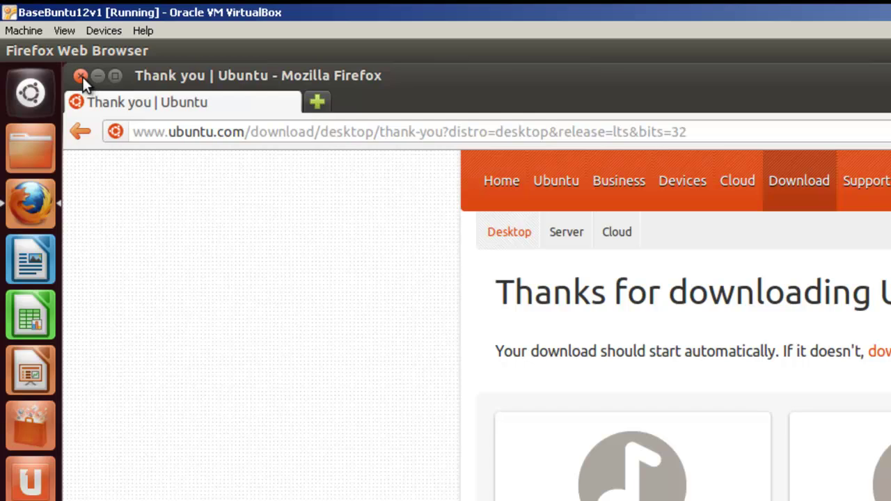
click(81, 76)
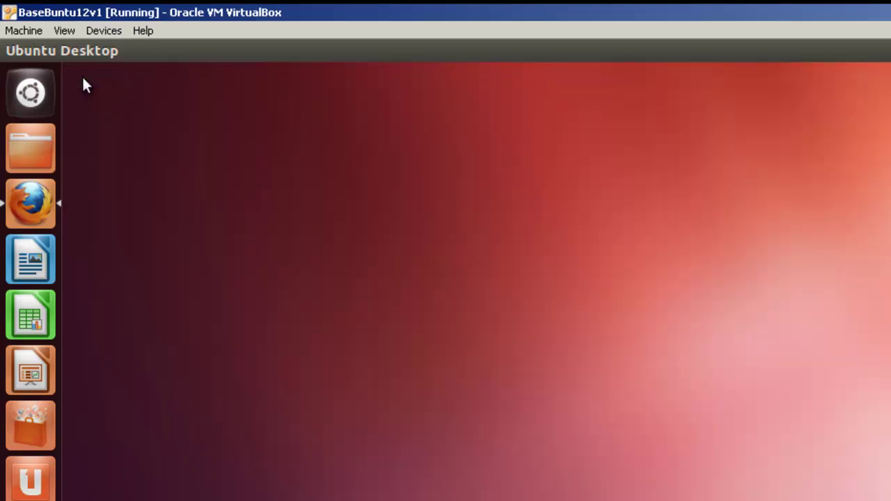
Open the Downloads folder inside the home folder to check the downloaded Ubuntu ISO.
click(25, 150)
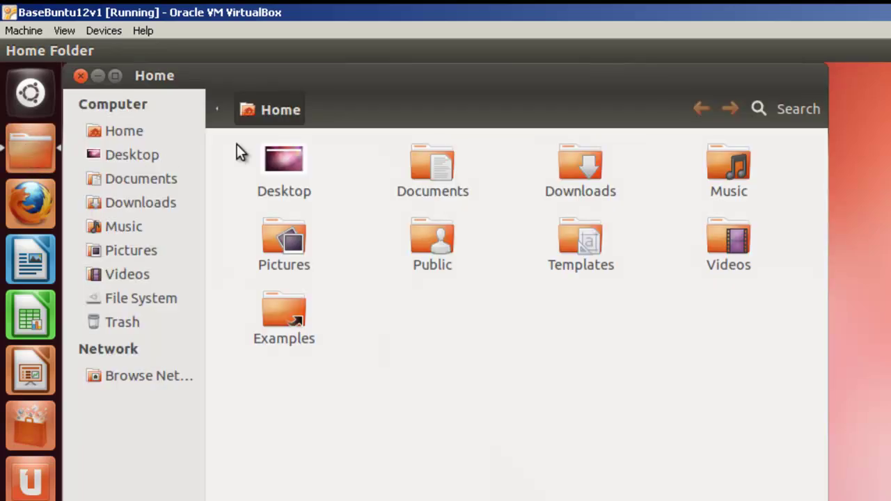
click(592, 174)
double_click(593, 175)
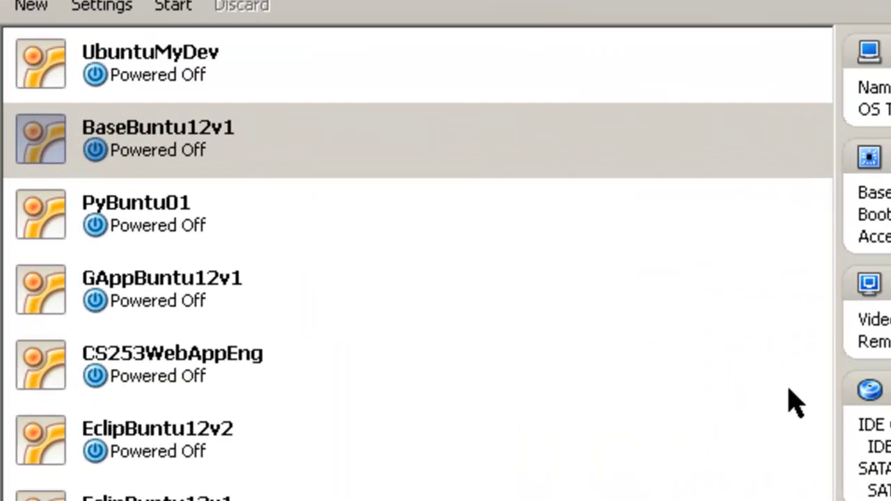
In the storage settings of BaseBuntu12v1, assign Host Drive 'D:' to the IDE CD/DVD drive with Passthrough enabled, and save.
click(199, 152)
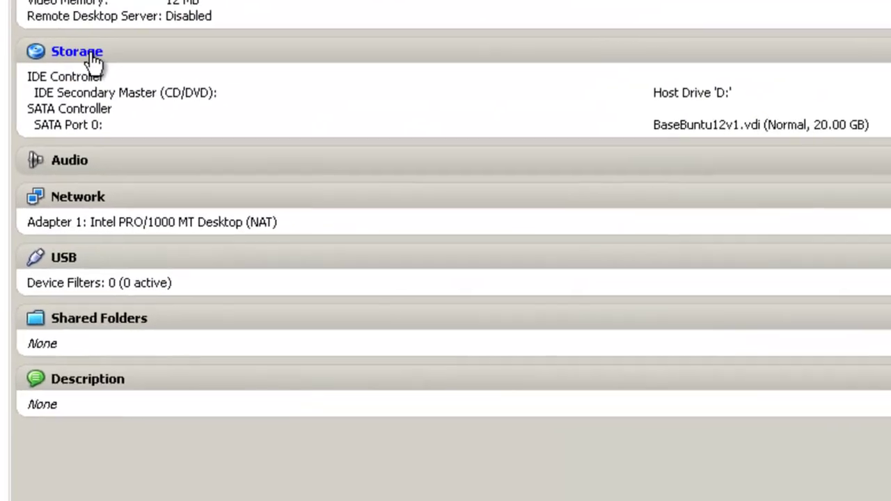
click(151, 76)
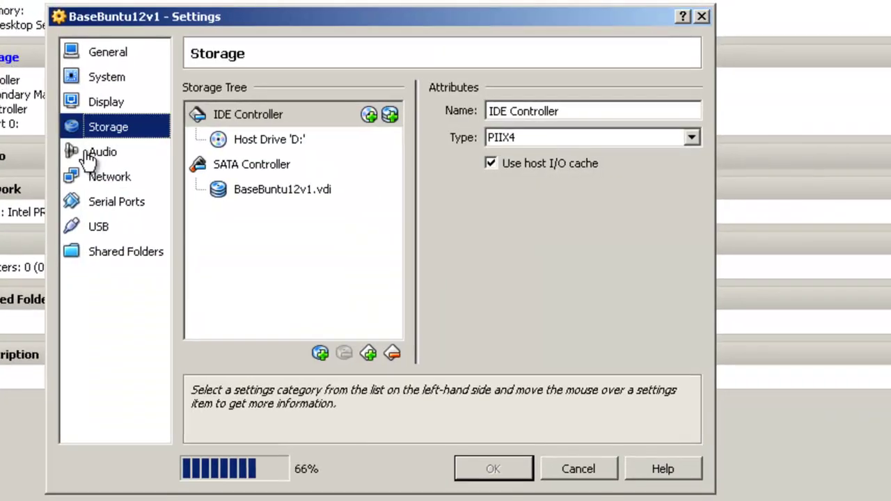
click(233, 137)
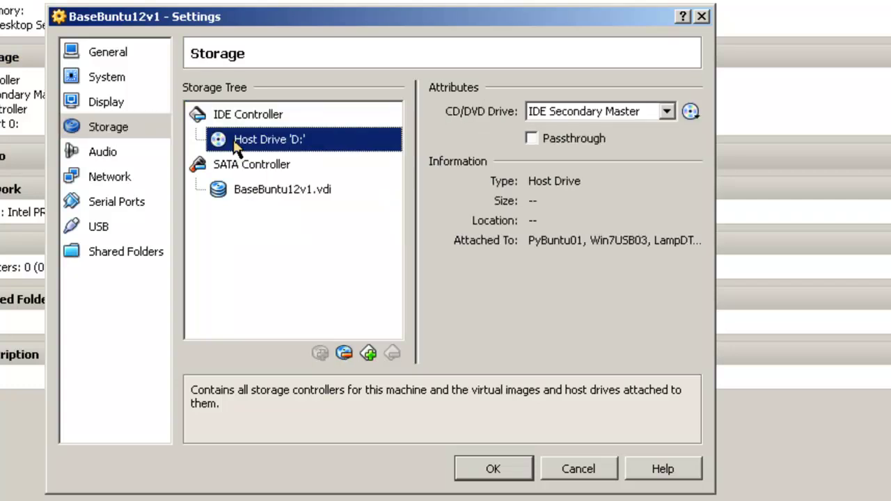
click(688, 113)
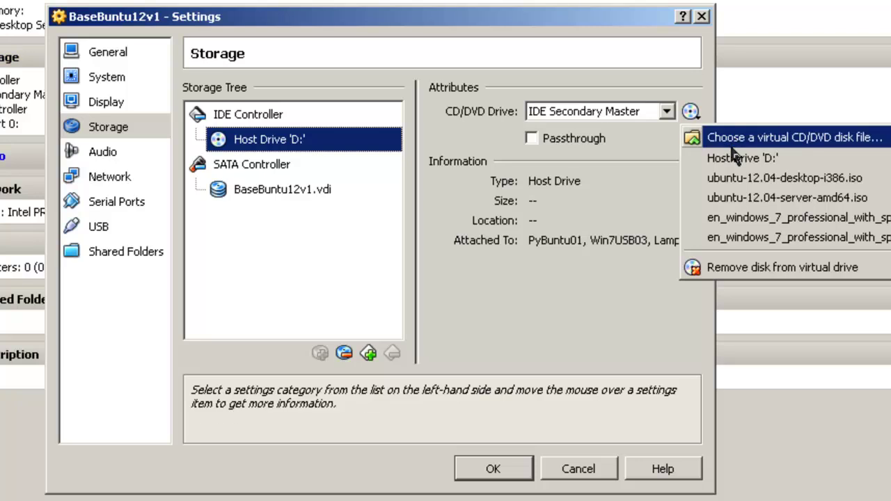
click(532, 138)
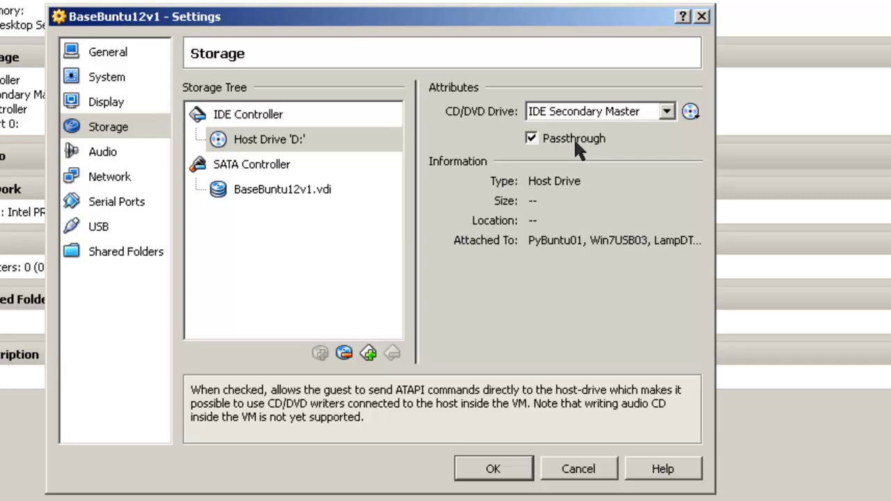
click(689, 113)
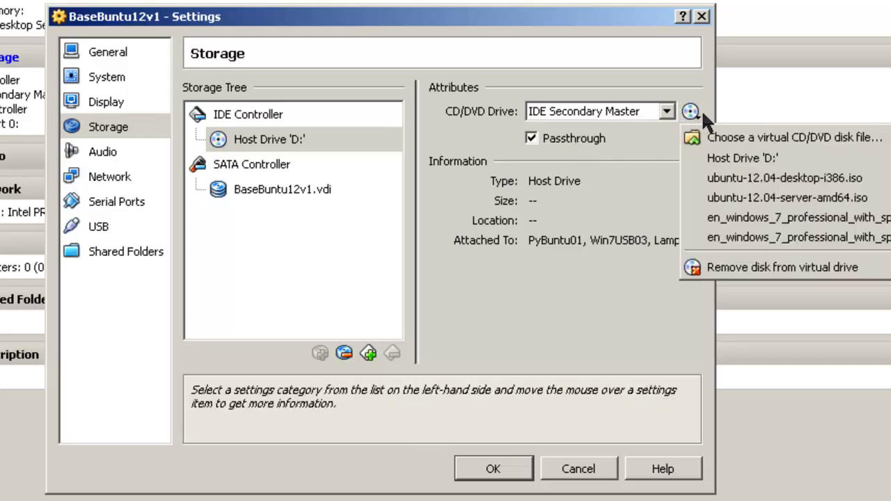
click(732, 157)
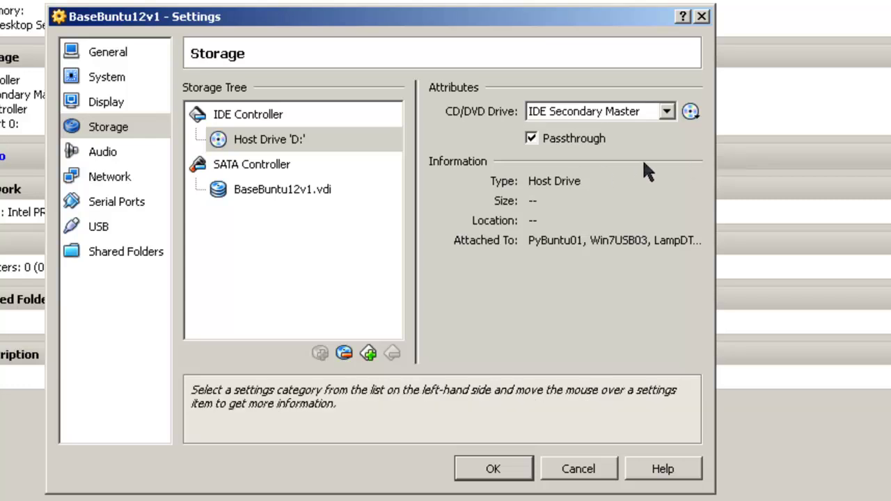
click(499, 469)
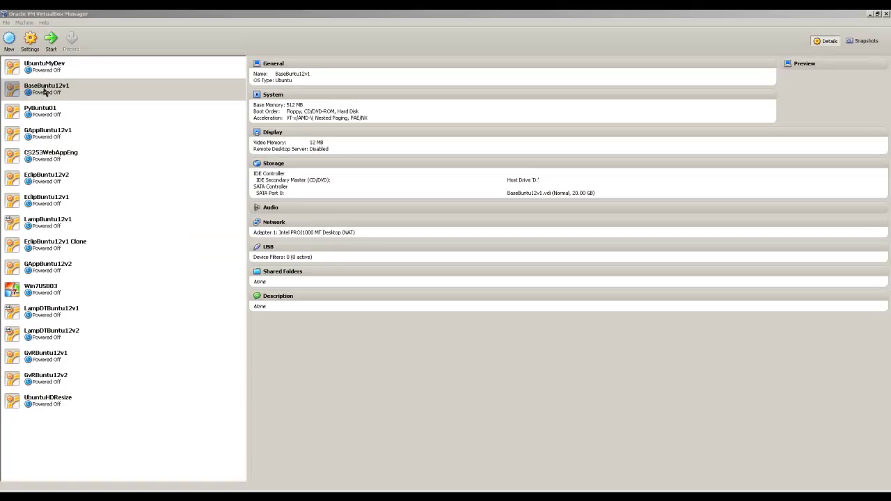
Start the BaseBuntu12v1 virtual machine and log in to Ubuntu with the account password.
double_click(46, 92)
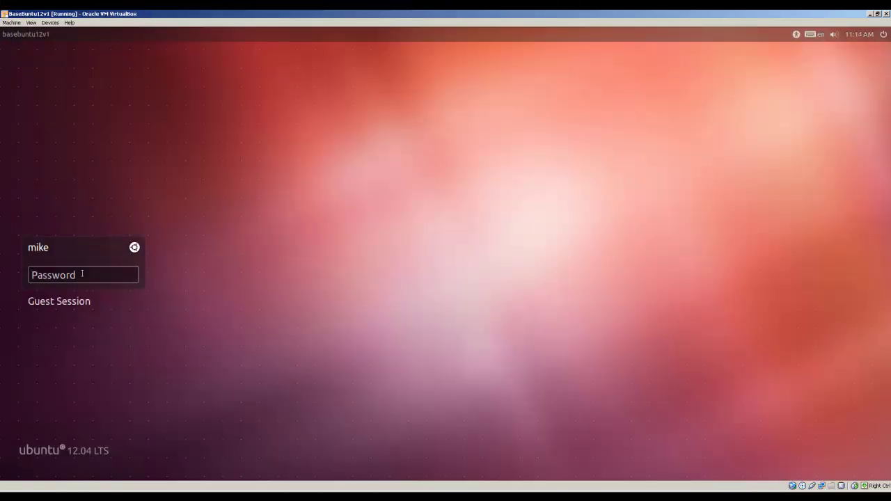
text(********)
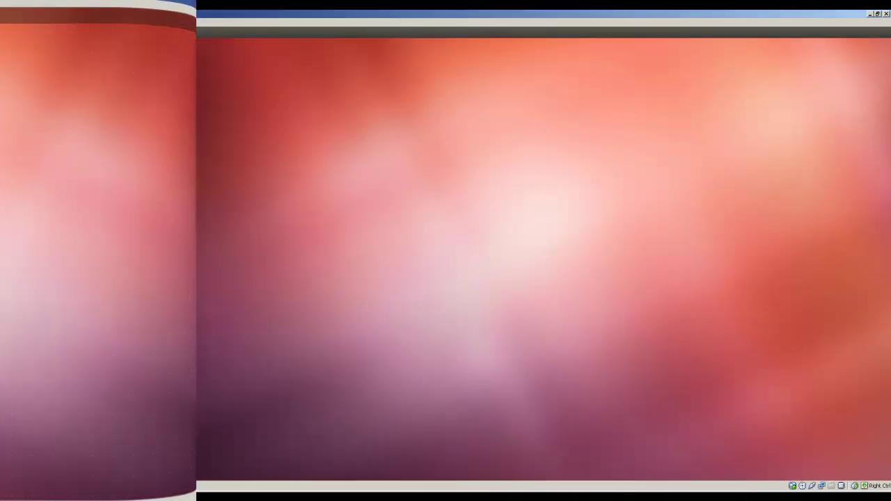
Check which CD/DVD device is attached to the running virtual machine, and open the home folder.
click(49, 21)
mouse_move(153, 94)
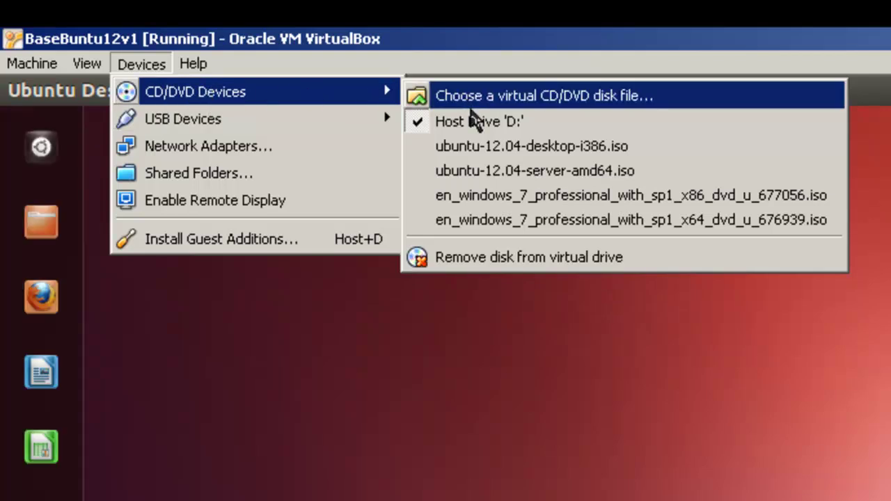
click(54, 213)
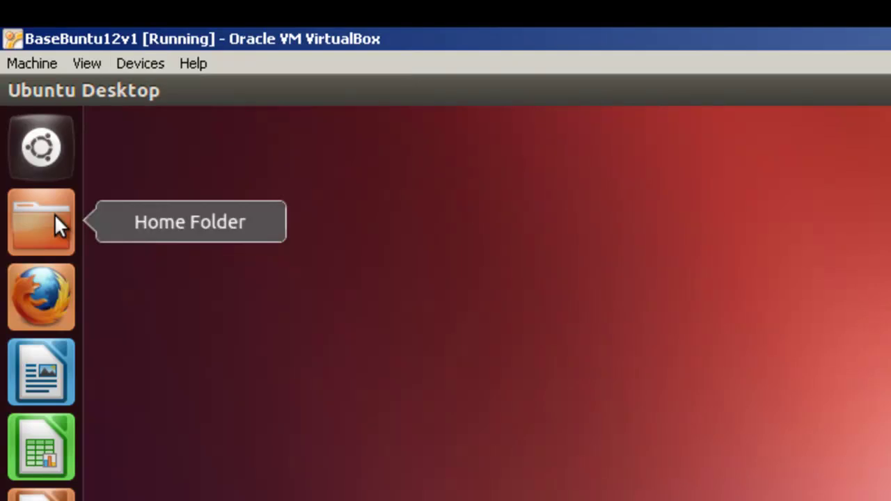
click(54, 214)
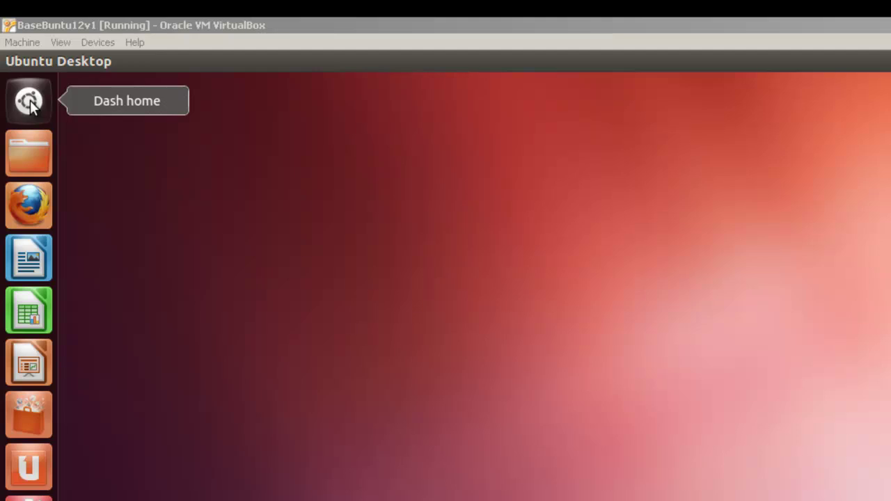
Search the installed applications for "disc" and launch Brasero Disc Burner.
click(28, 101)
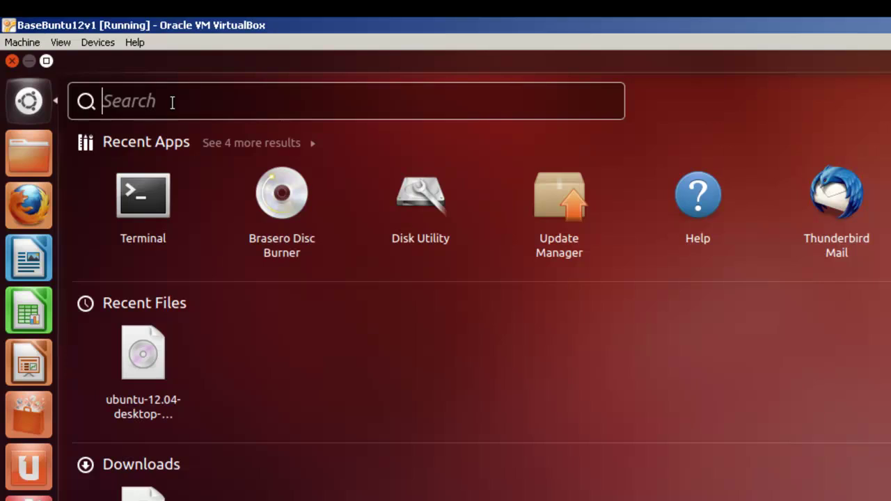
text(disk)
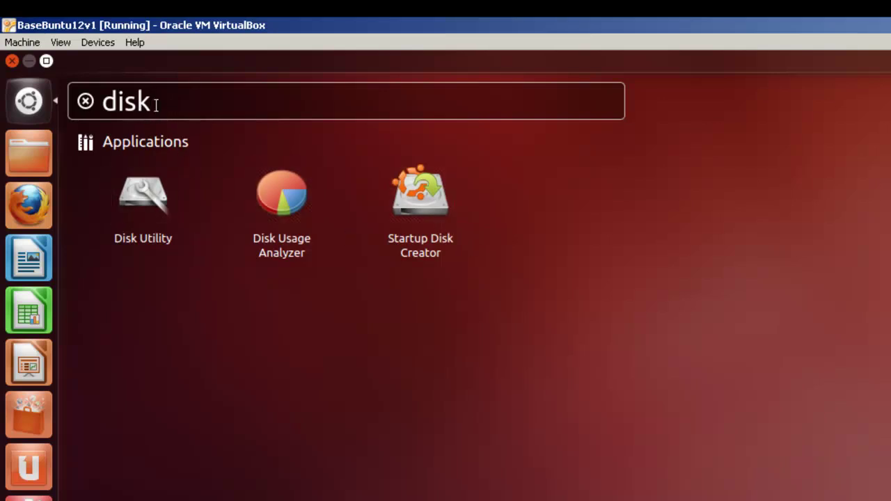
key(BackSpace)
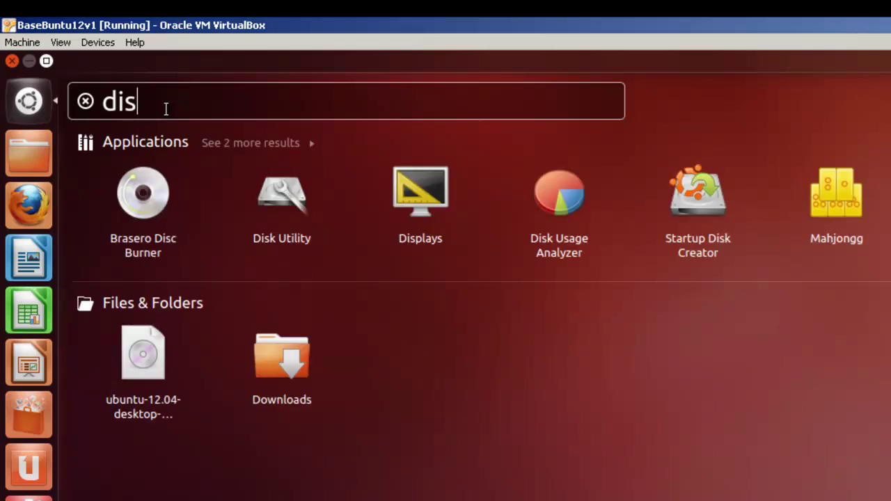
text(c)
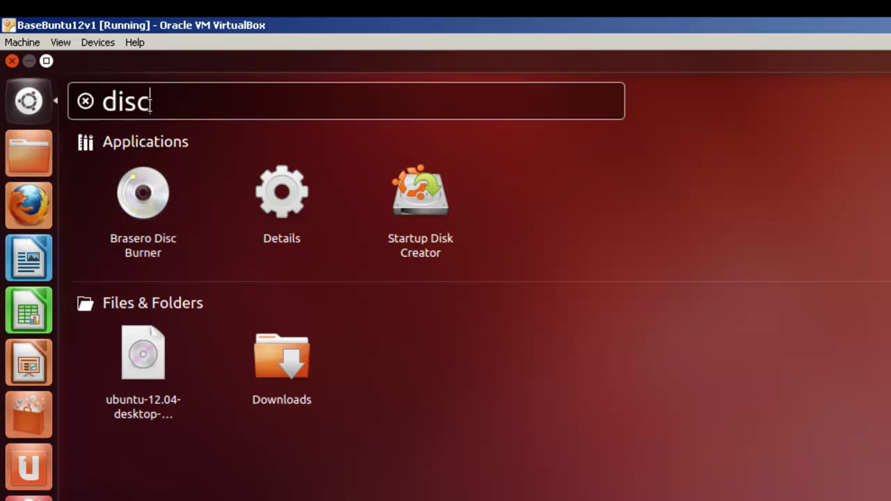
click(151, 195)
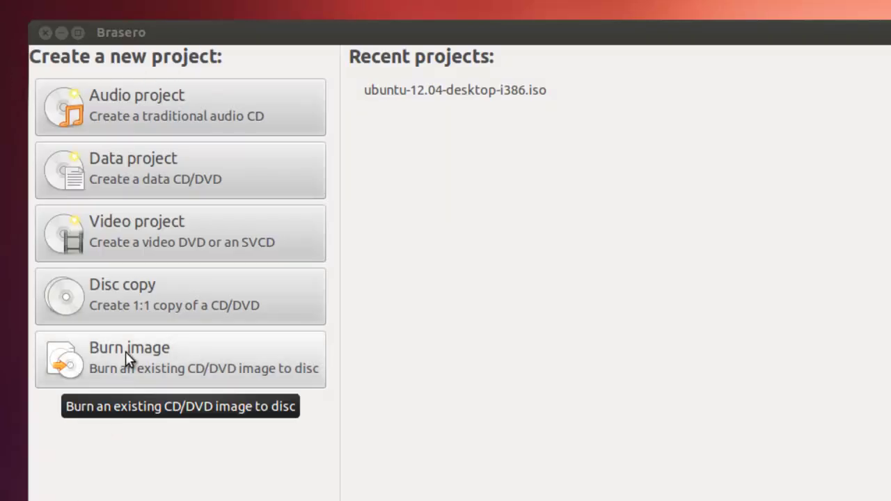
Set up an image burning project using ubuntu-12.04-desktop-i386.iso from the Downloads folder as the disc image.
click(156, 355)
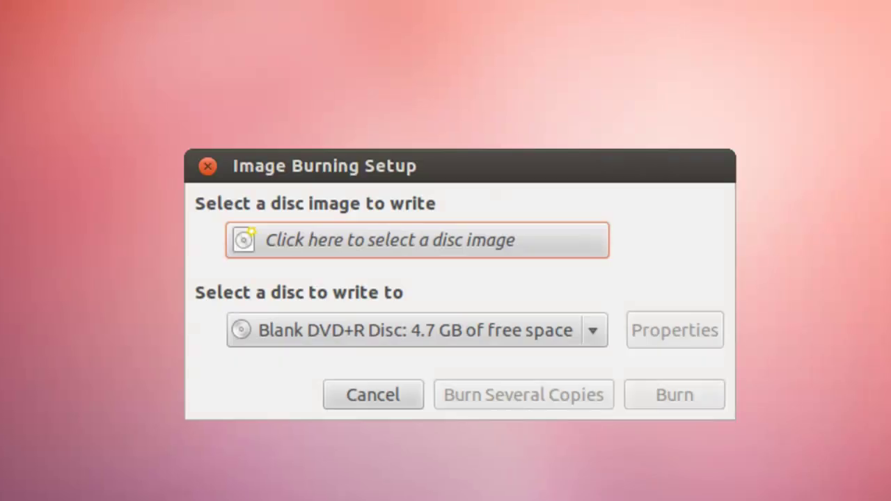
click(380, 240)
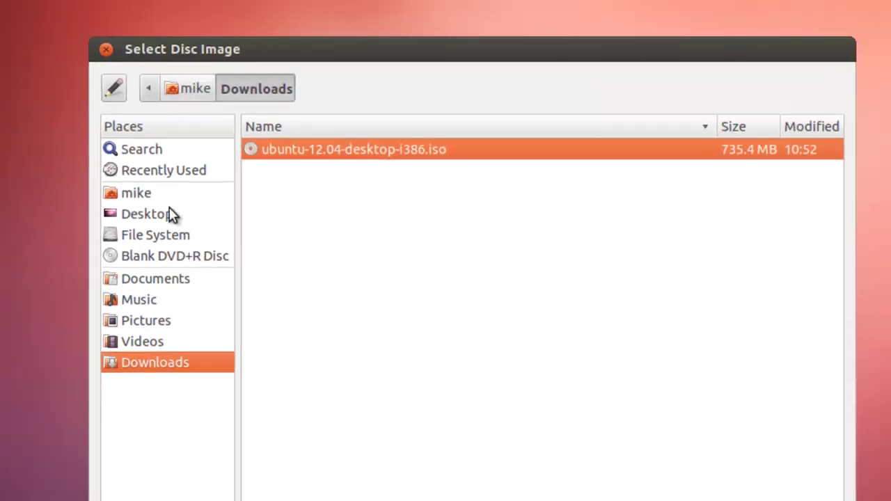
click(190, 91)
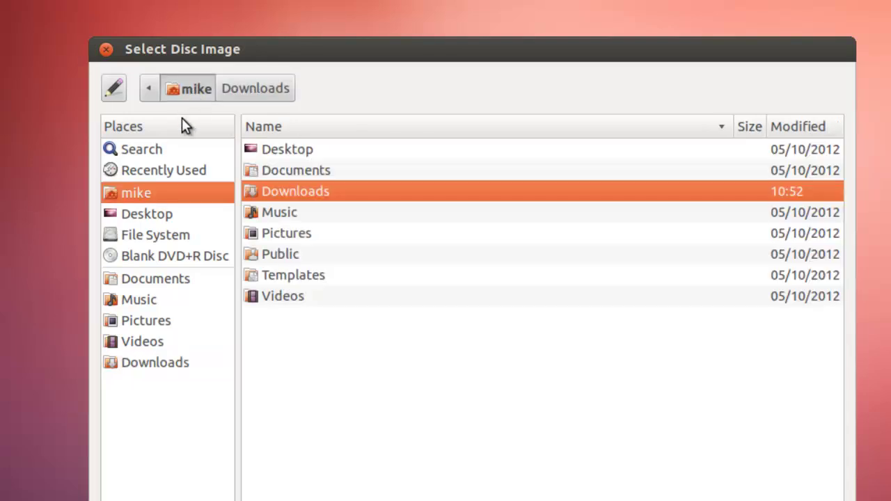
double_click(288, 195)
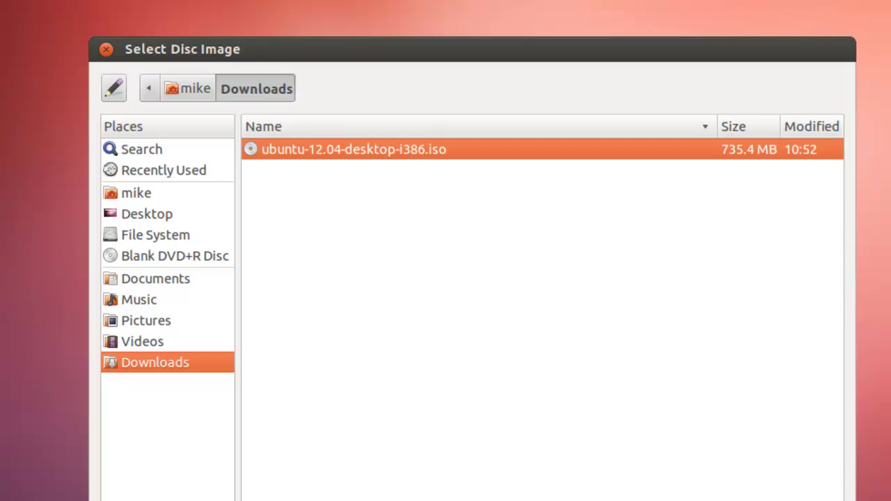
key(Return)
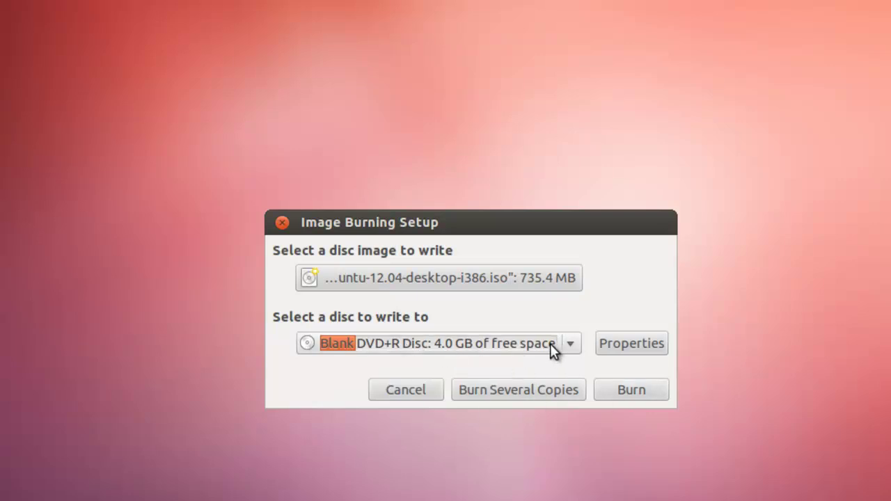
Burn the image to the blank DVD+R disc, dismiss the manual eject request, and close Brasero.
click(631, 390)
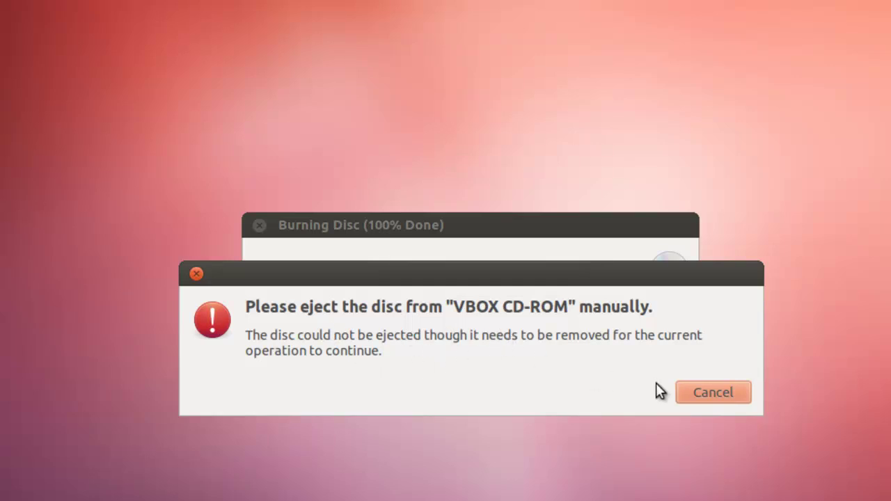
click(700, 393)
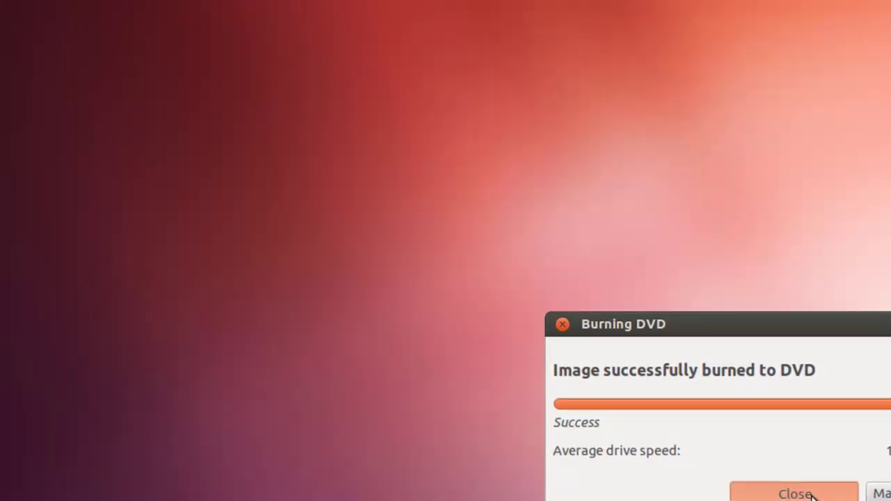
click(508, 396)
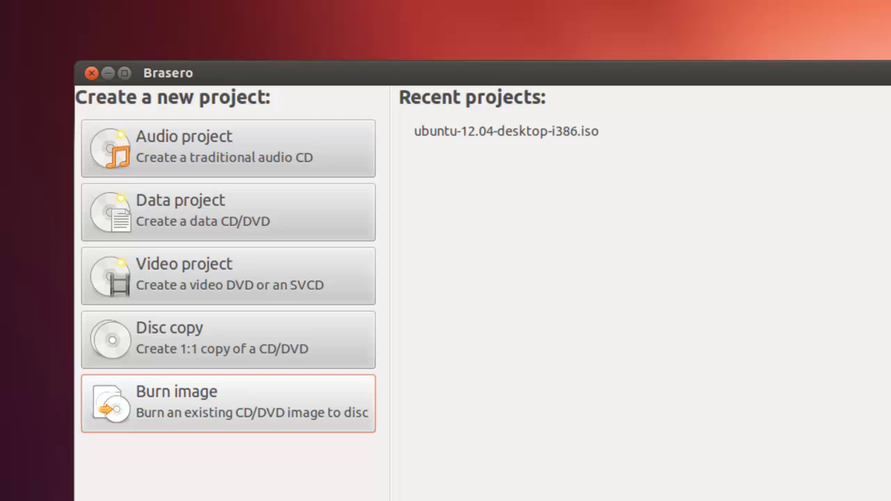
click(89, 73)
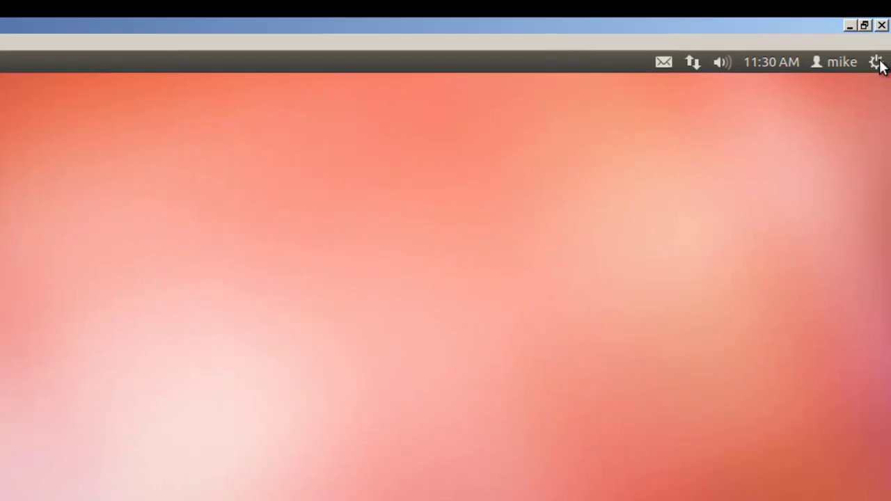
Shut down the Ubuntu virtual machine from its session options and confirm the shutdown.
click(877, 64)
click(835, 62)
mouse_move(876, 62)
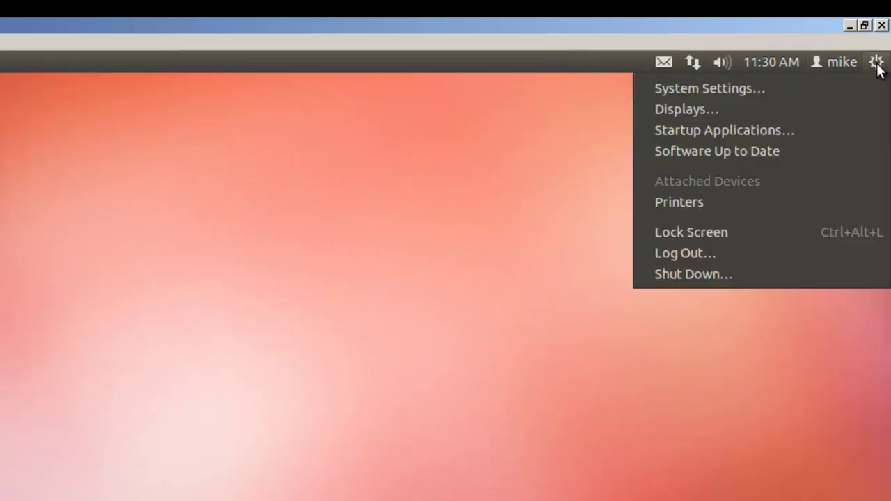
click(693, 282)
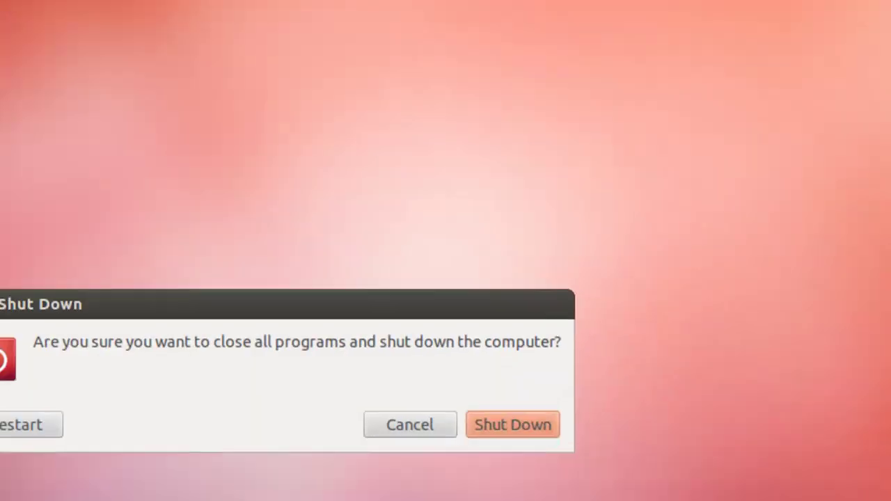
click(721, 315)
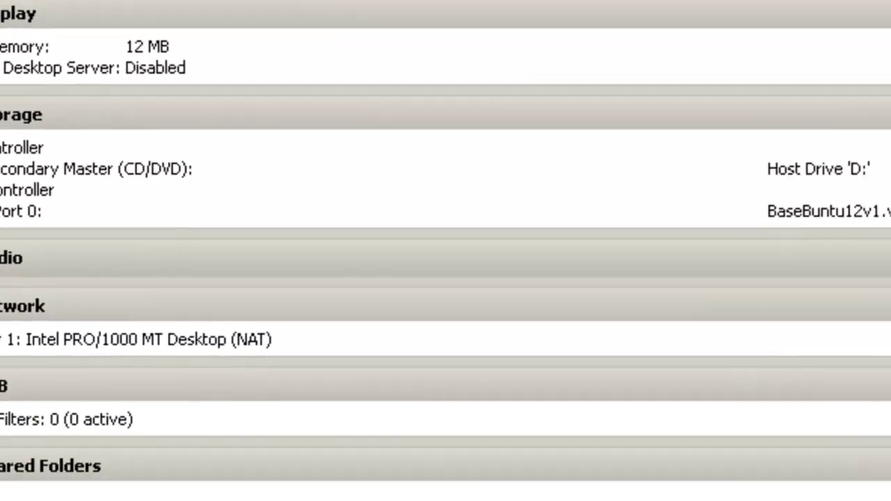
Start the powered-off BaseBuntu12v1 virtual machine again with the burned disc in the host drive.
click(172, 67)
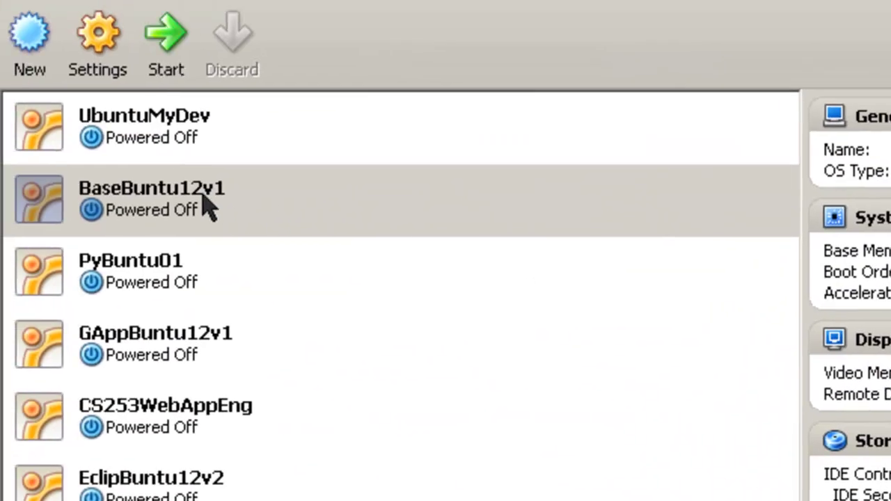
double_click(206, 205)
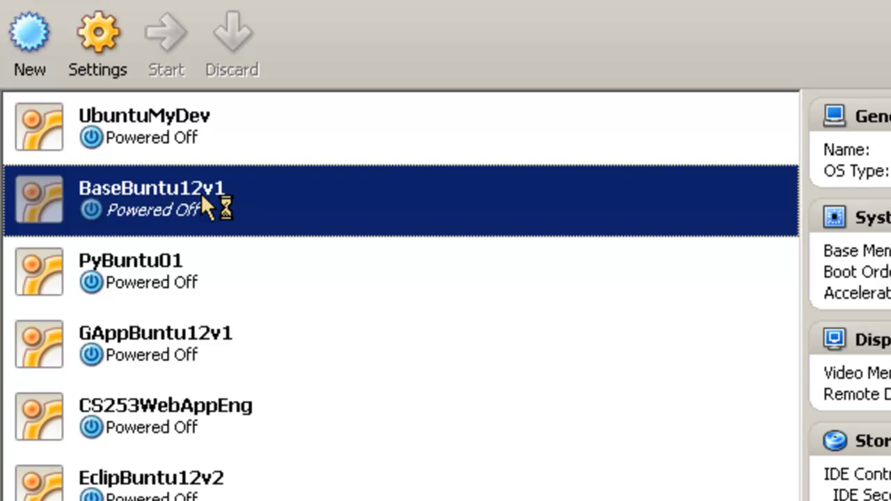